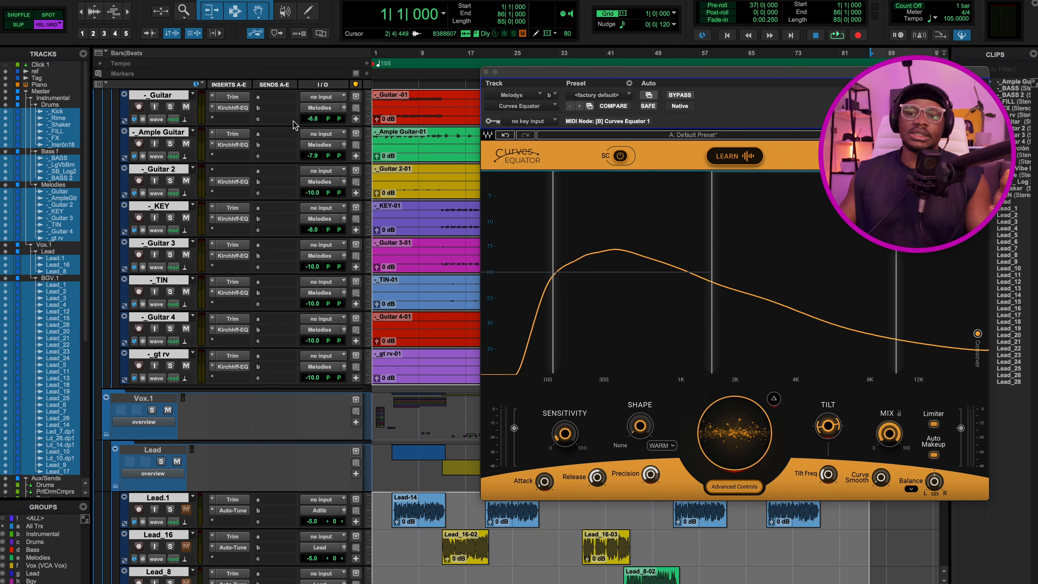
Open the Guitar track's Kirchhoff-EQ and play the song through it, then show the mixer.
{"action": "left_click", "coordinate": [233, 108]}
{"action": "left_click_drag", "start_coordinate": [709, 80], "coordinate": [541, 143]}
{"action": "key", "text": "space"}
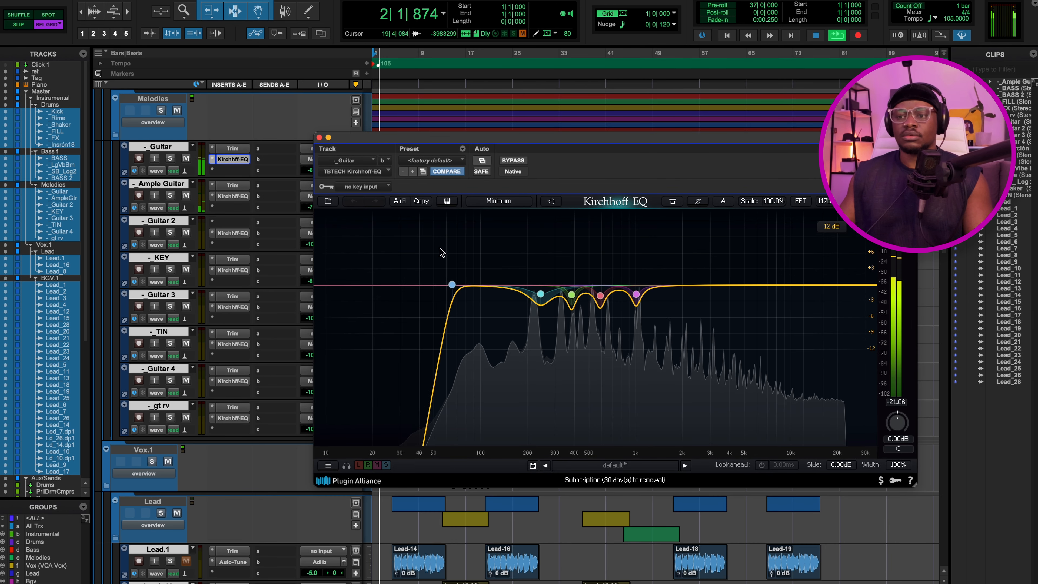
{"action": "key", "text": "space"}
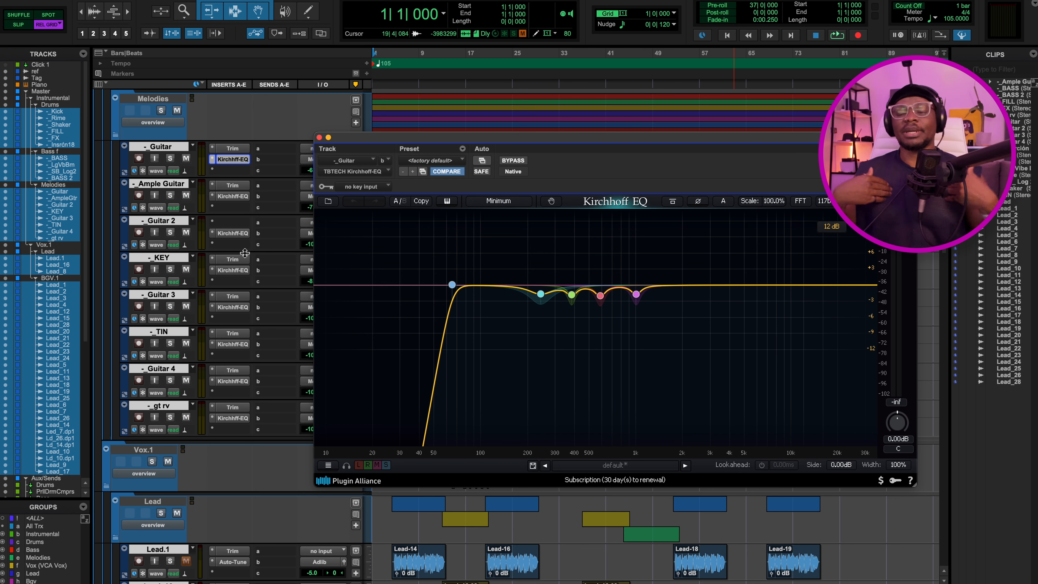
{"action": "key", "text": "super+equal"}
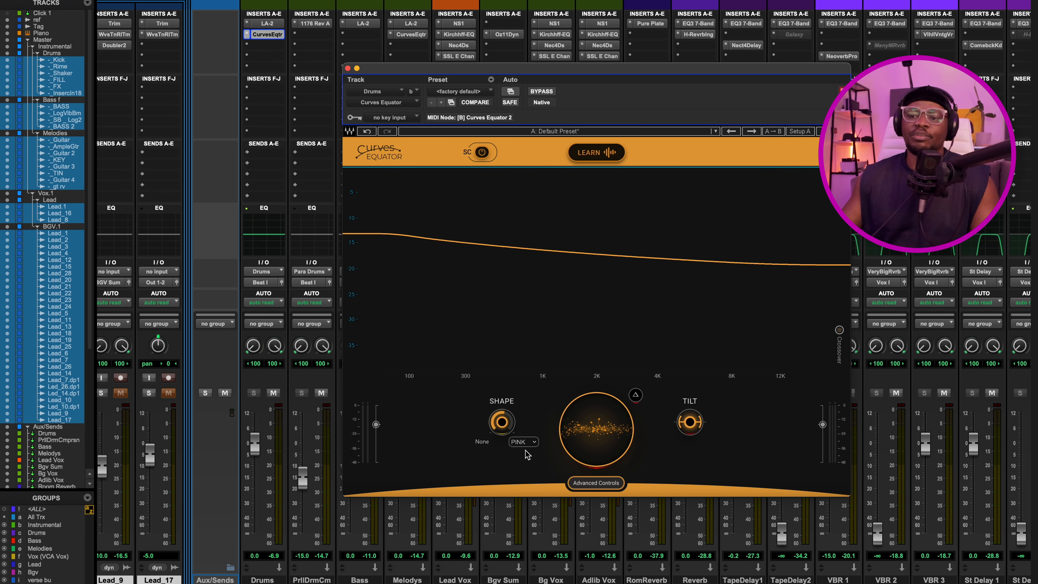
Try the WARM and FLAT threshold curve shapes in the Drums bus Curves Equator.
{"action": "left_click", "coordinate": [525, 442]}
{"action": "left_click", "coordinate": [528, 452]}
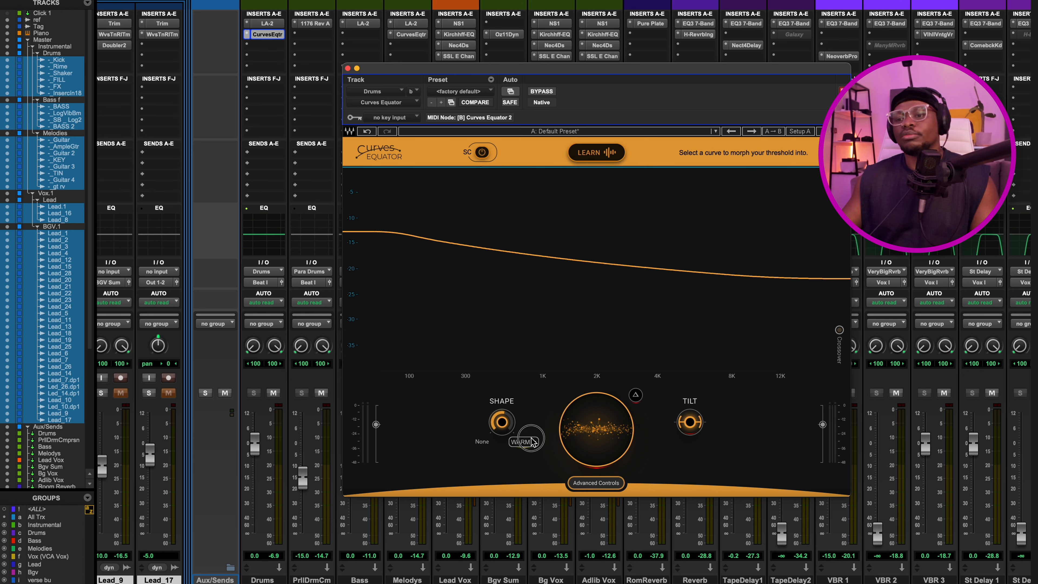
{"action": "left_click", "coordinate": [531, 438]}
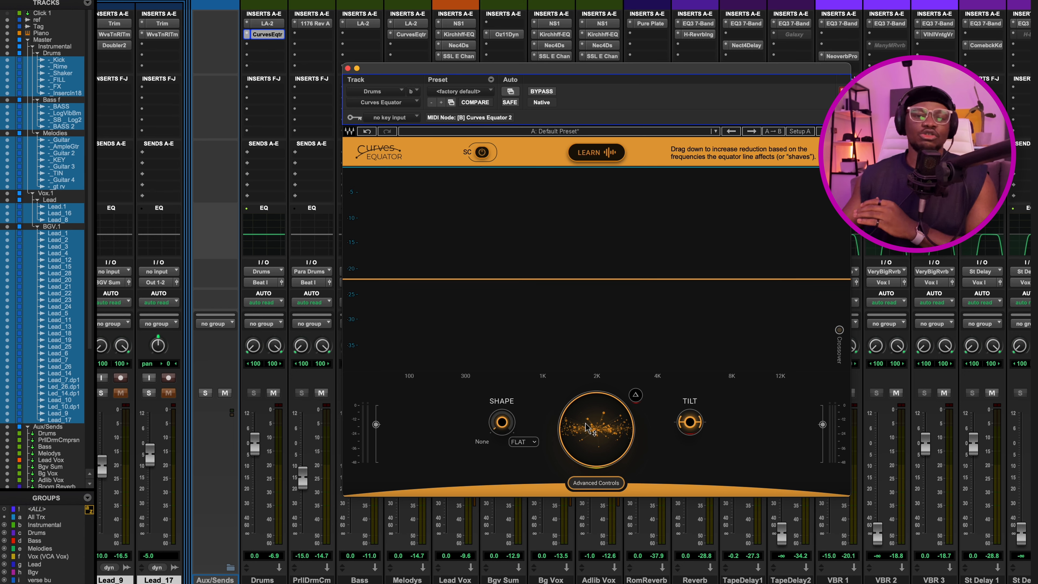
Lower the Equator's main threshold and adjust its tilt with difference monitoring on.
{"action": "mouse_move", "coordinate": [587, 428]}
{"action": "left_mouse_down"}
{"action": "mouse_move", "coordinate": [588, 452]}
{"action": "mouse_move", "coordinate": [587, 440]}
{"action": "left_mouse_up"}
{"action": "left_click", "coordinate": [635, 395]}
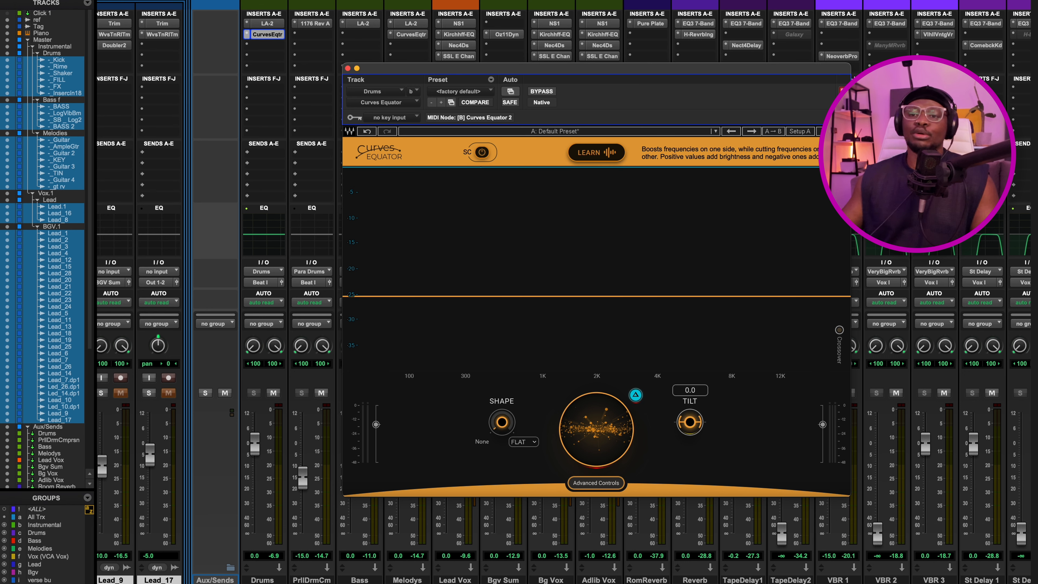
{"action": "mouse_move", "coordinate": [690, 422]}
{"action": "left_mouse_down"}
{"action": "mouse_move", "coordinate": [690, 408]}
{"action": "mouse_move", "coordinate": [690, 435]}
{"action": "left_mouse_up"}
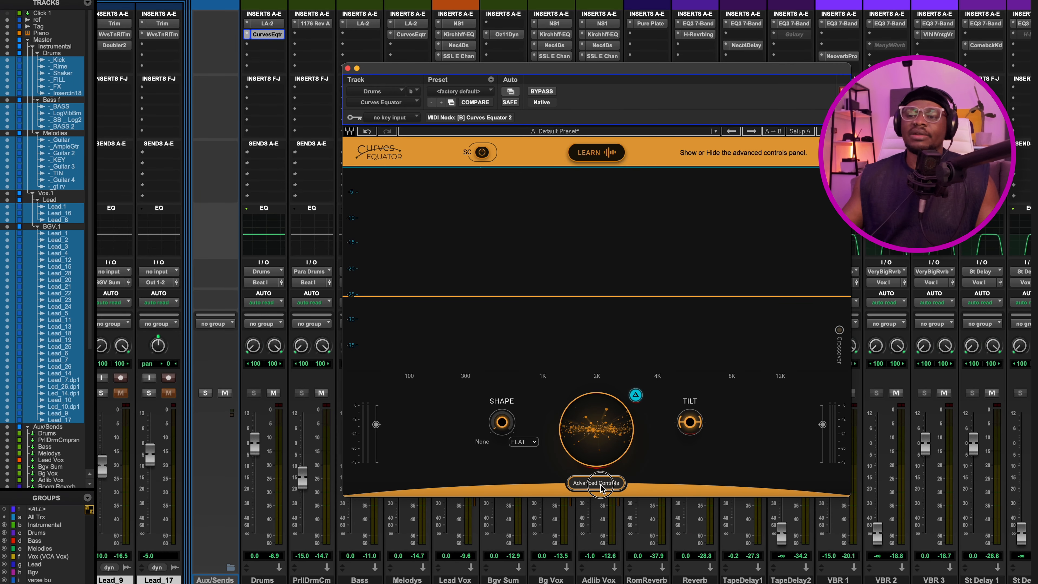
Show the Equator's advanced controls and play the song through its flat threshold.
{"action": "left_click", "coordinate": [598, 483]}
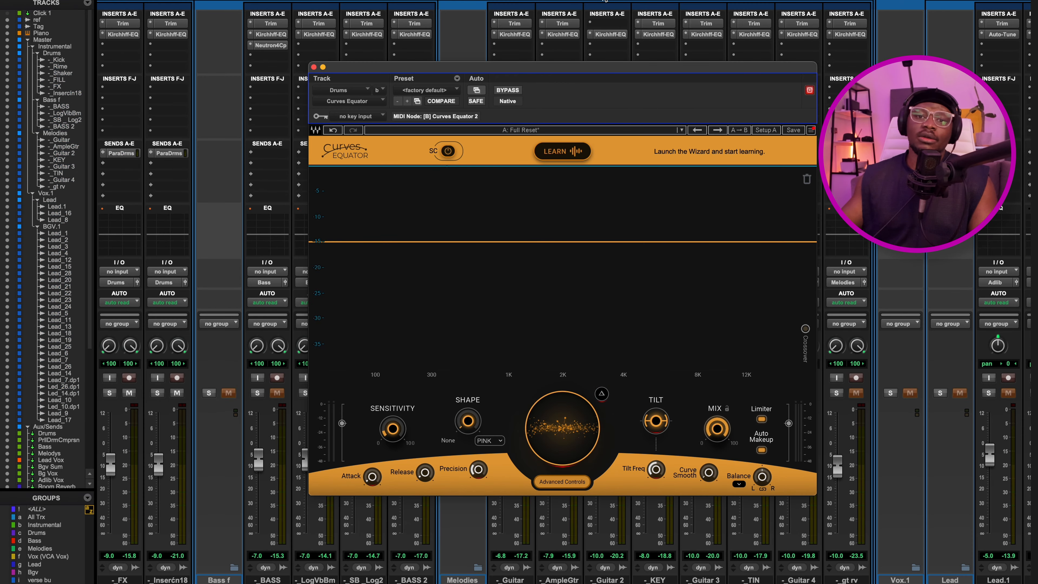
{"action": "key", "text": "space"}
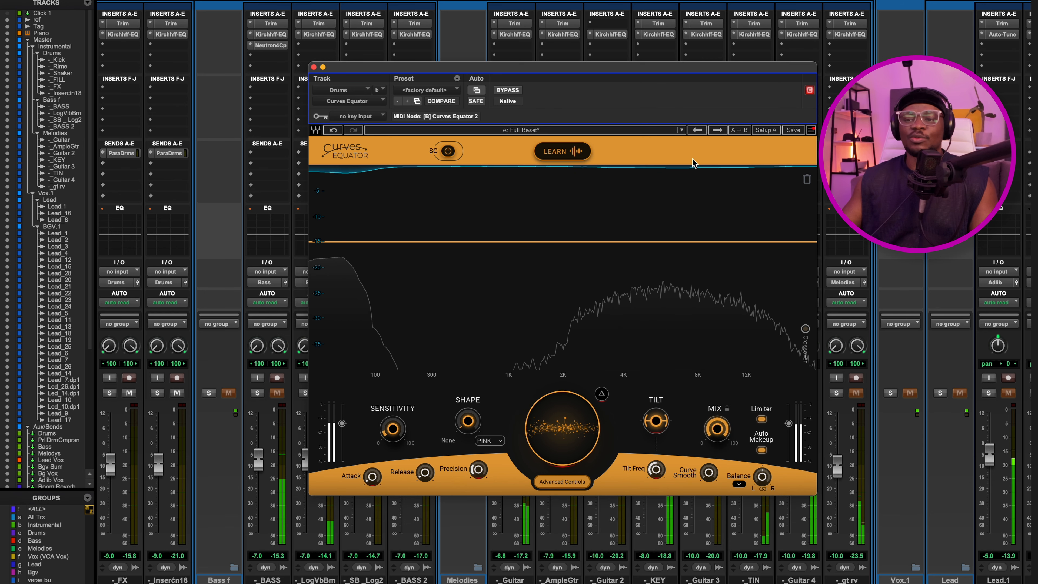
{"action": "key", "text": "space"}
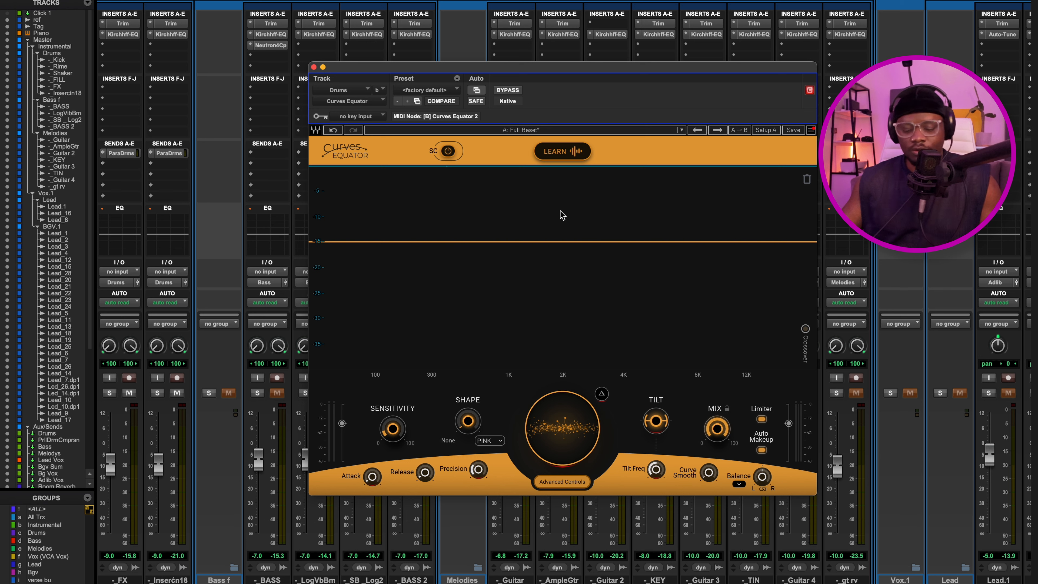
Run Learn on the Drums bus during playback and apply the calibrated threshold curve.
{"action": "left_click", "coordinate": [561, 152]}
{"action": "key", "text": "space"}
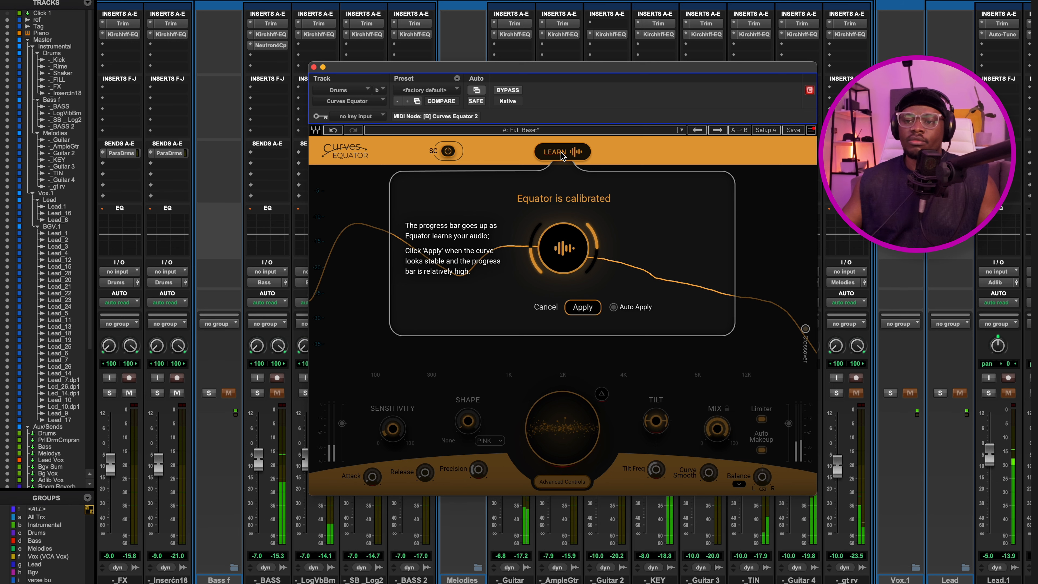
{"action": "left_click", "coordinate": [580, 311]}
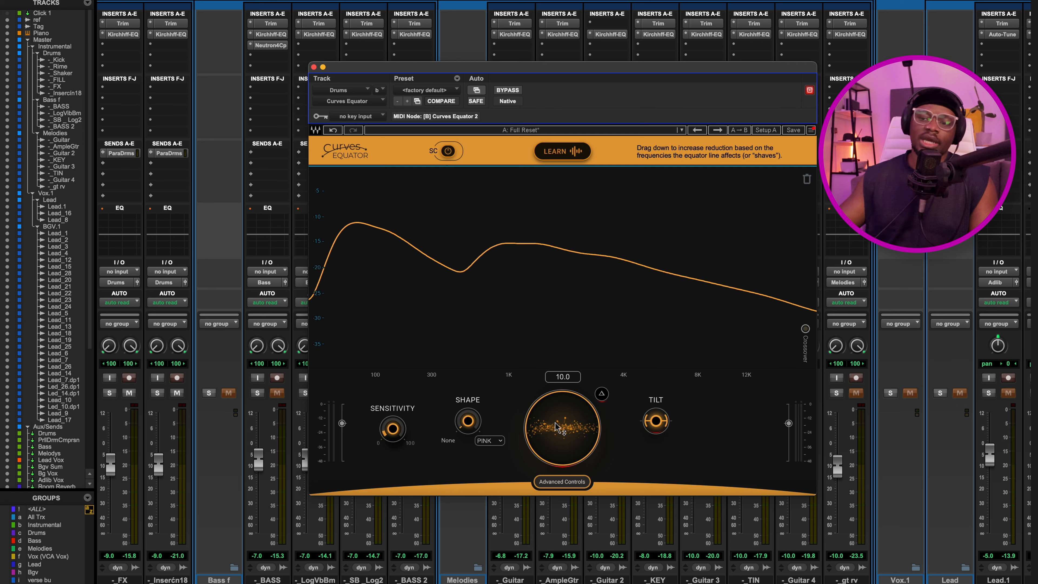
Lower the Equator's main threshold to -31.4 and compare the drums with the plugin bypassed and active.
{"action": "left_click_drag", "start_coordinate": [556, 428], "coordinate": [556, 482]}
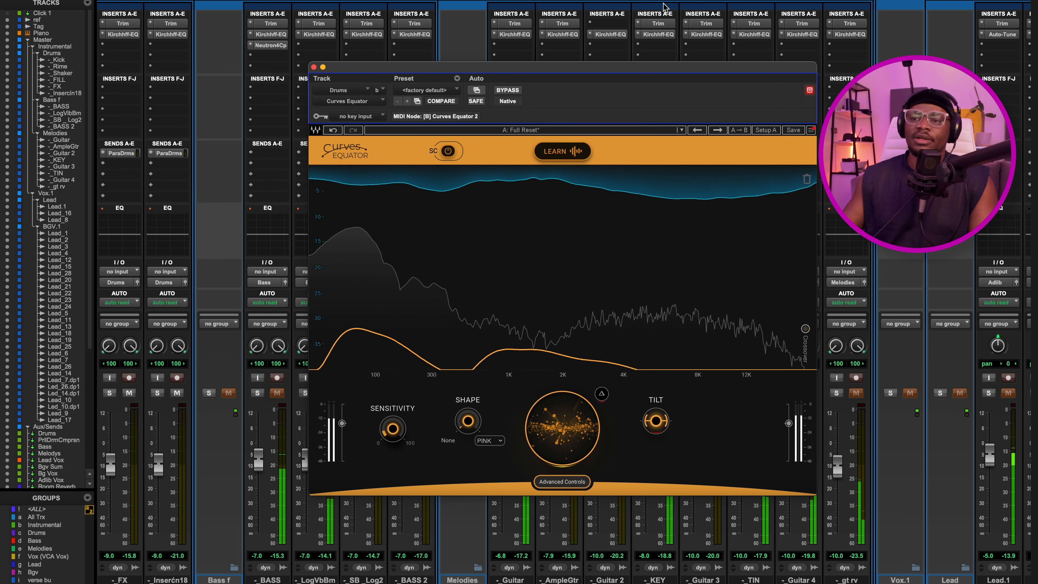
{"action": "left_click", "coordinate": [510, 92]}
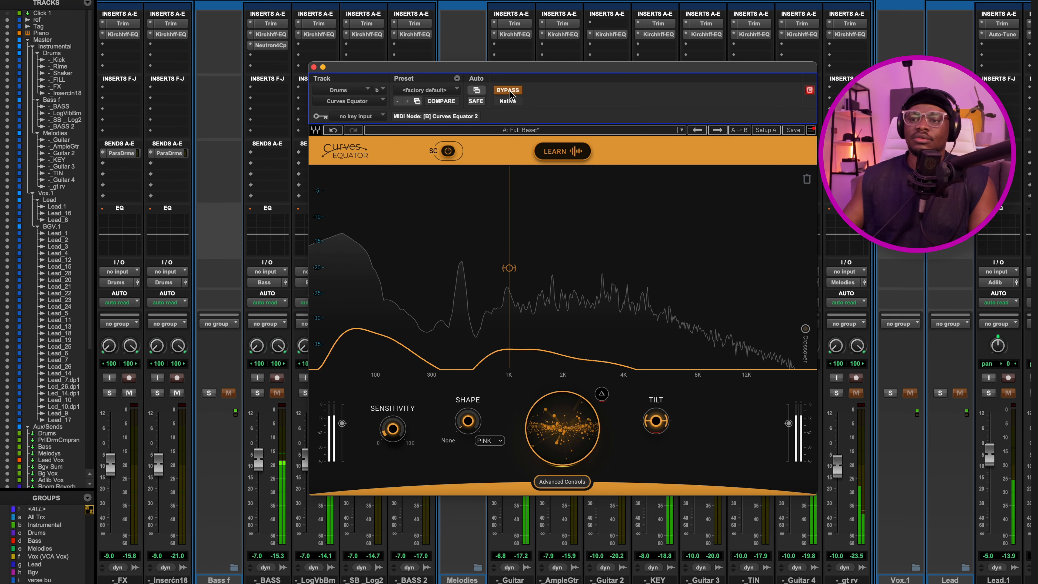
{"action": "left_click", "coordinate": [509, 91]}
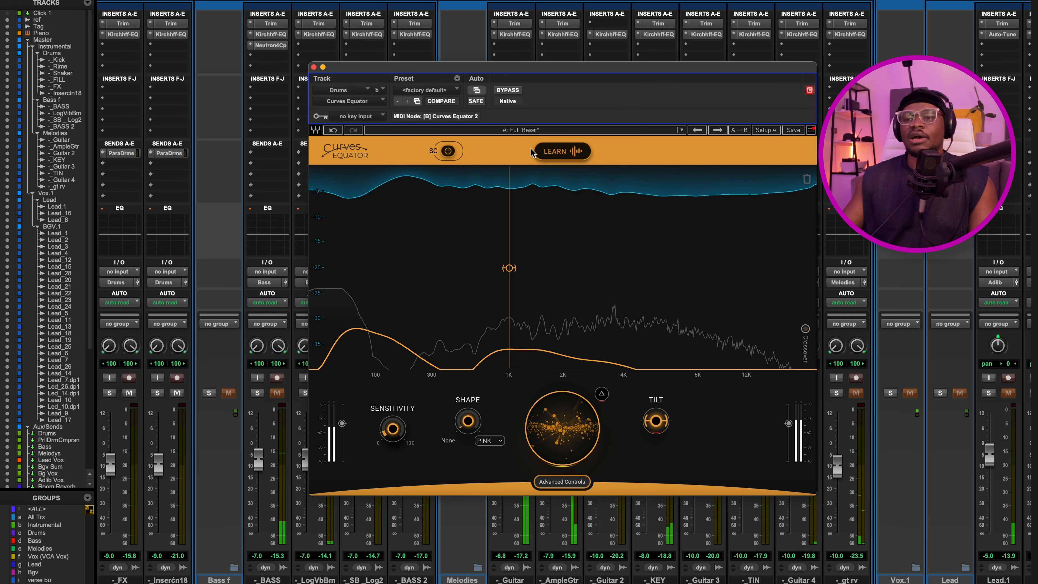
Raise the main threshold to -1.8 with playback stopped, and briefly check the advanced controls.
{"action": "mouse_move", "coordinate": [556, 438]}
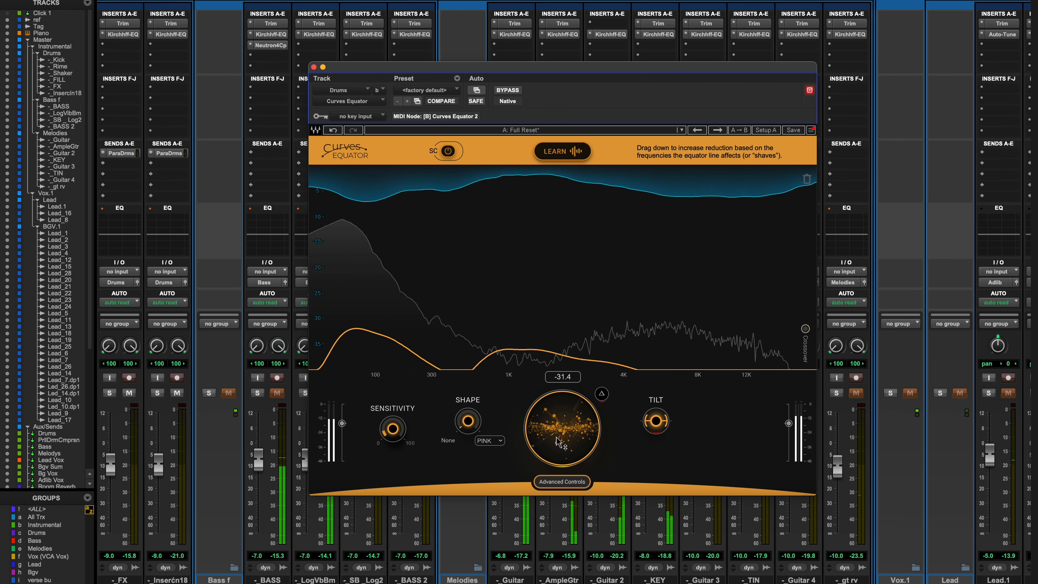
{"action": "key", "text": "space"}
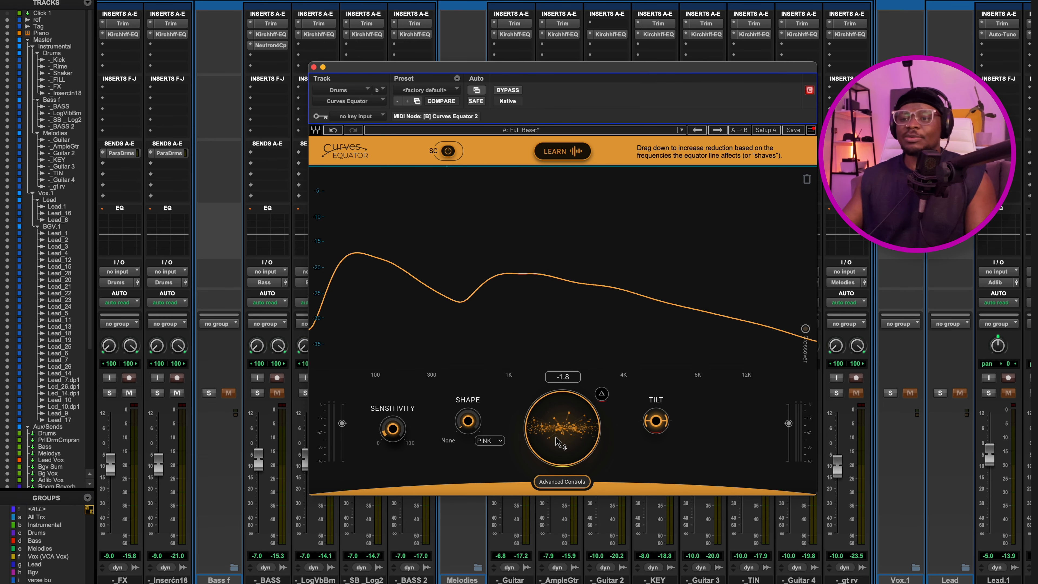
{"action": "left_click", "coordinate": [567, 483]}
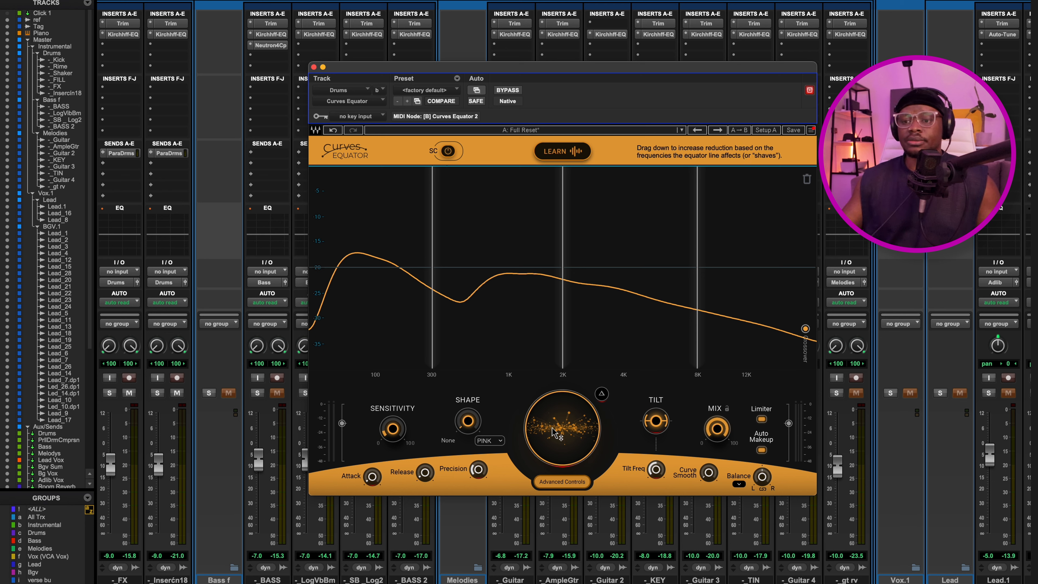
{"action": "left_click", "coordinate": [562, 482]}
Raise the Sensitivity to 100 during playback, then bring it back down to a moderate setting.
{"action": "key", "text": "space"}
{"action": "left_click_drag", "start_coordinate": [395, 427], "coordinate": [394, 339]}
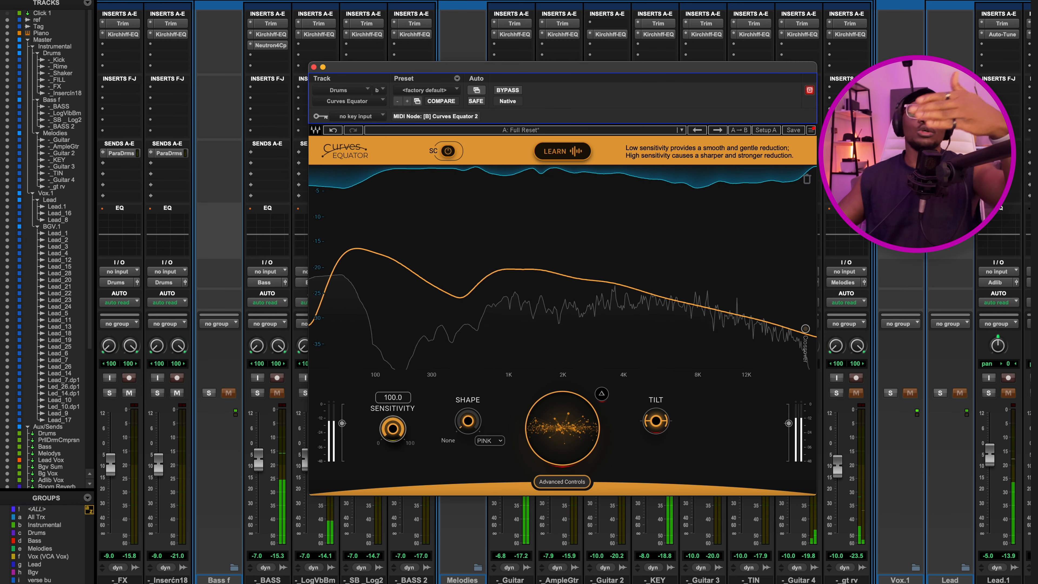
{"action": "left_click_drag", "start_coordinate": [395, 339], "coordinate": [397, 425]}
{"action": "key", "text": "space"}
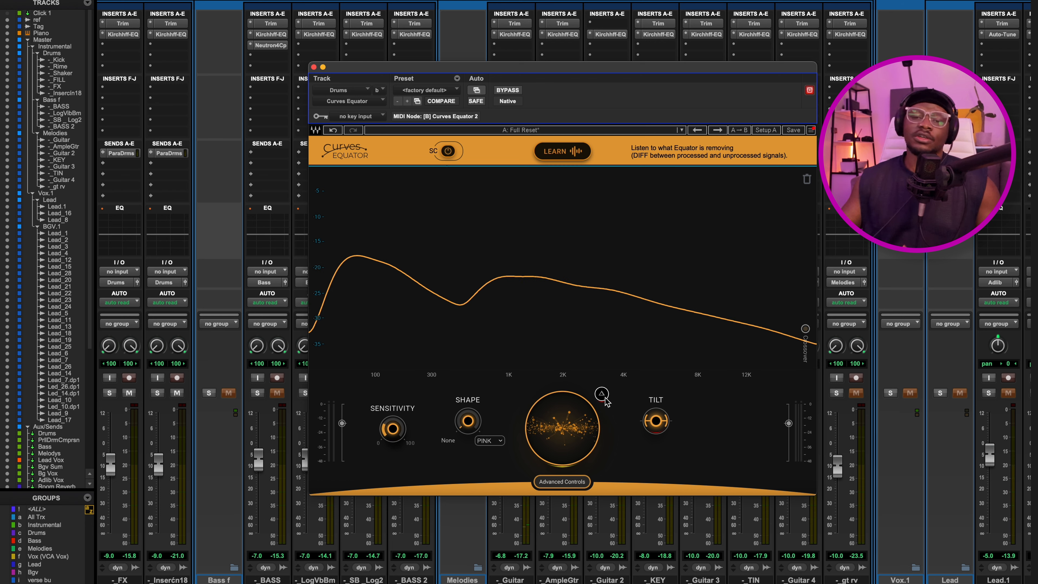
Listen to the difference signal that the Equator removes from the drums, then return to normal monitoring.
{"action": "key", "text": "space"}
{"action": "left_click", "coordinate": [602, 393]}
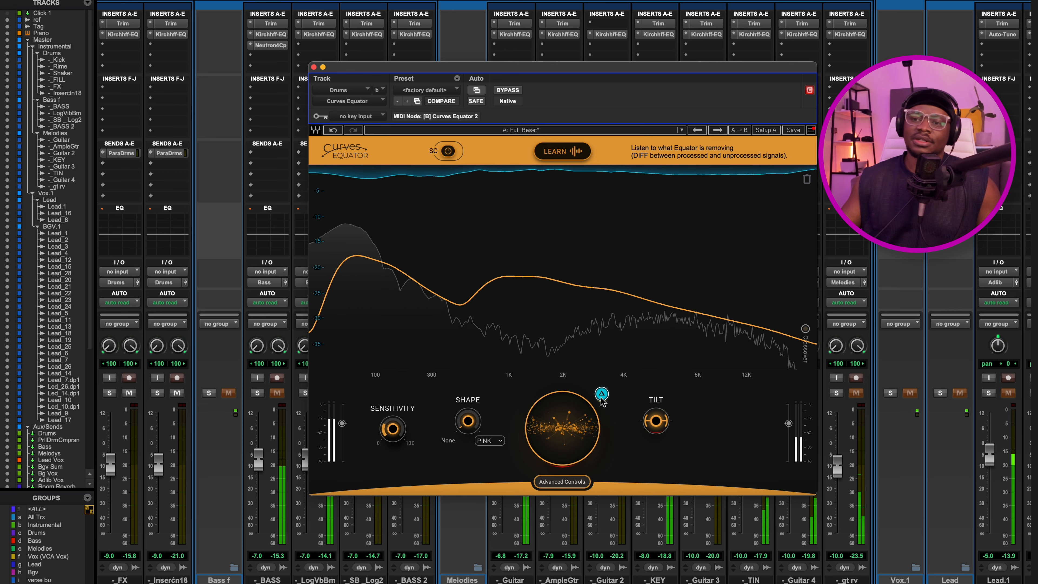
{"action": "left_click", "coordinate": [601, 393]}
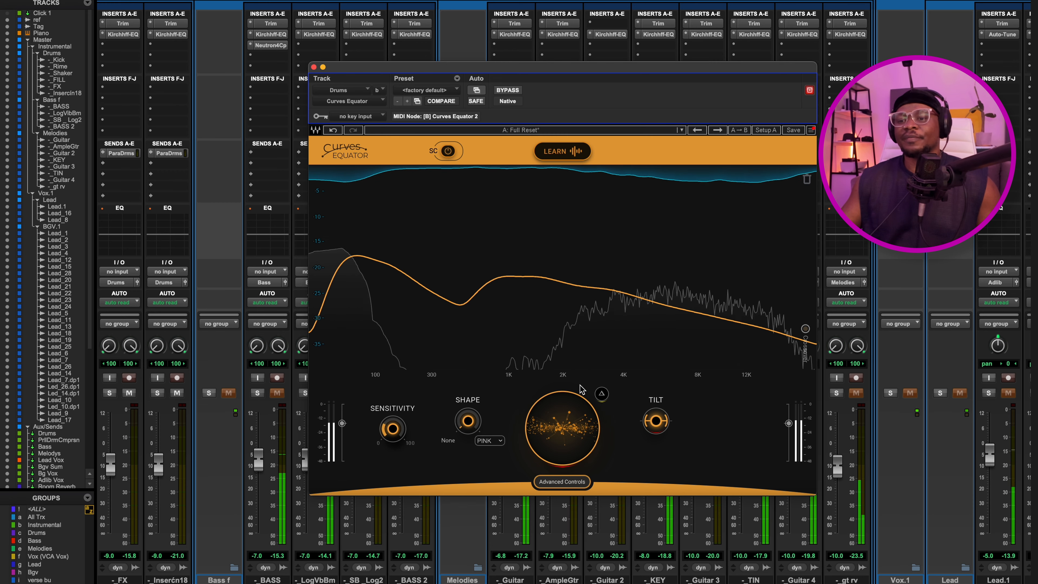
{"action": "key", "text": "space"}
Show the advanced controls and play the drums with the Attack at 0.0.
{"action": "mouse_move", "coordinate": [652, 421]}
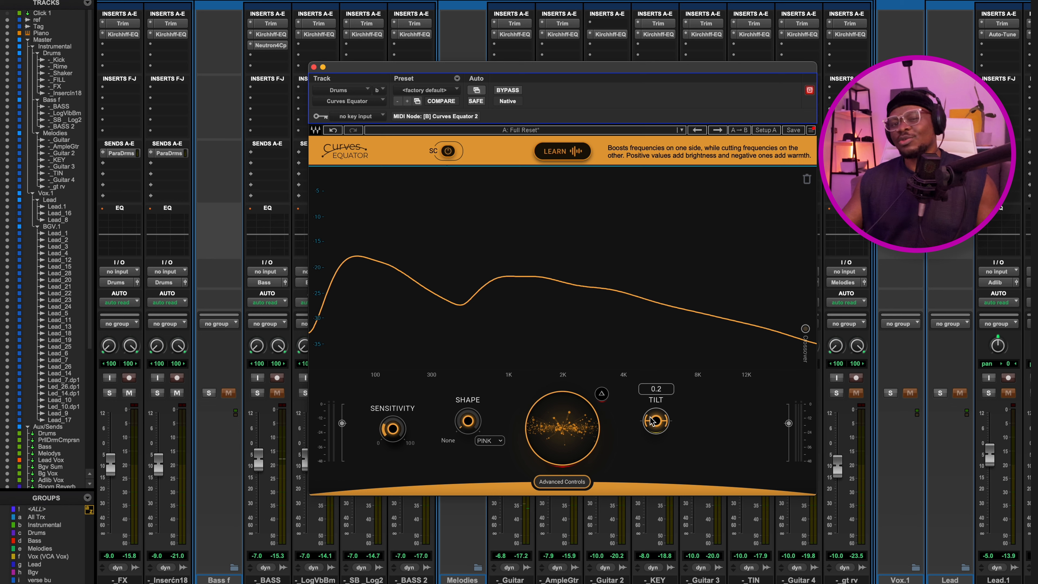
{"action": "left_click", "coordinate": [562, 482]}
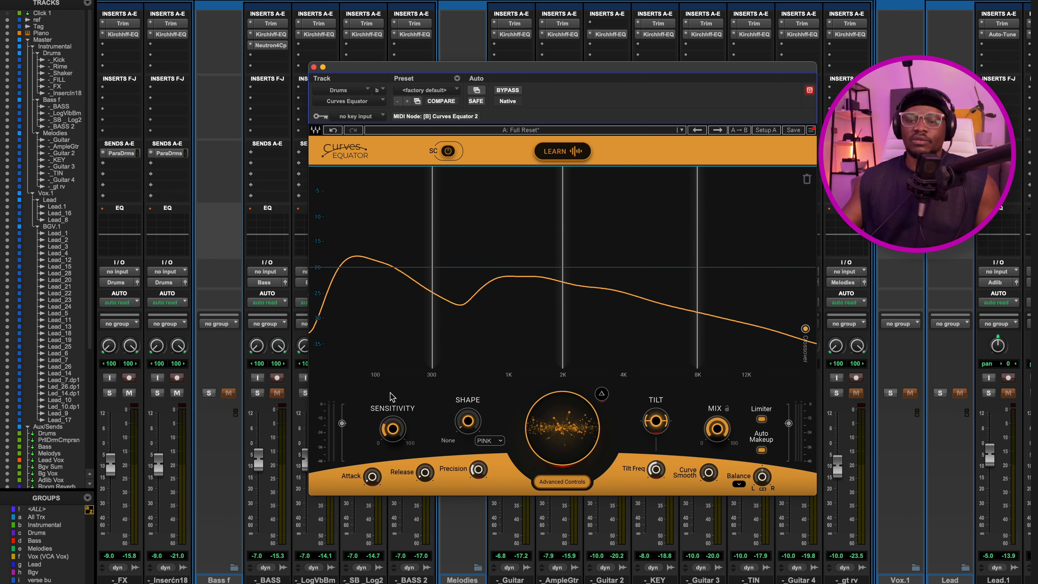
{"action": "key", "text": "space"}
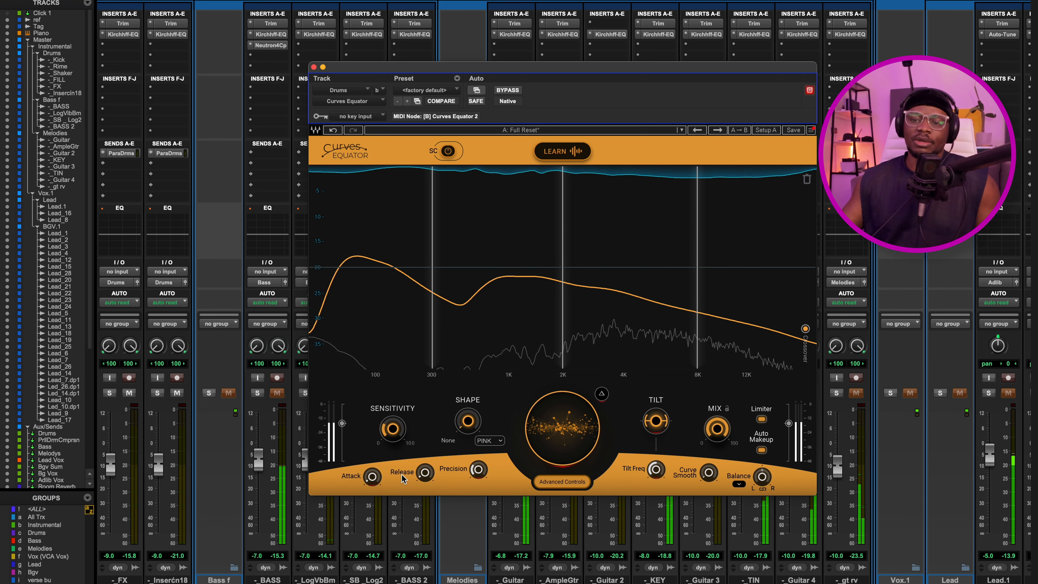
{"action": "mouse_move", "coordinate": [373, 478]}
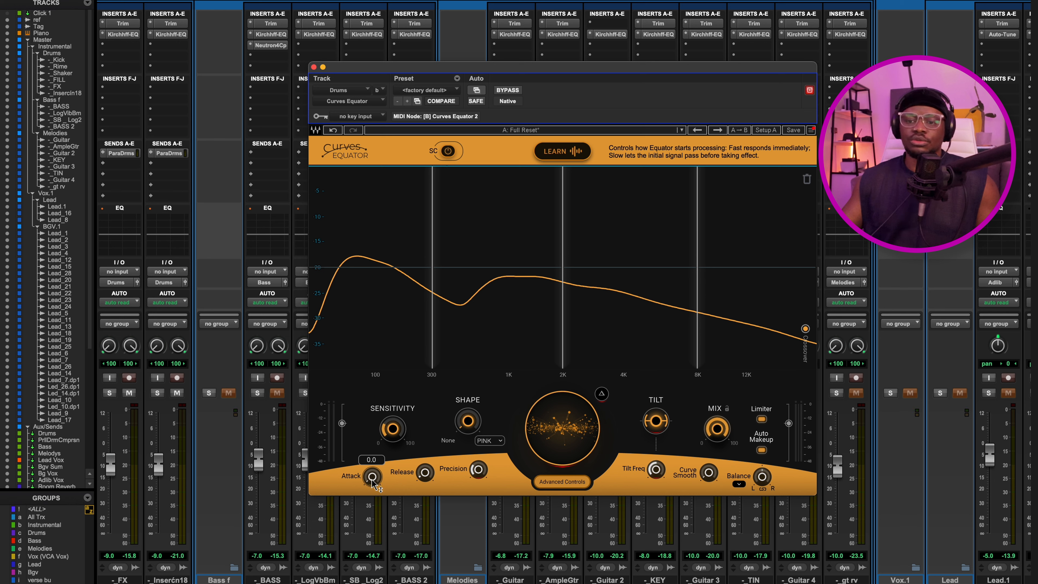
{"action": "key", "text": "space"}
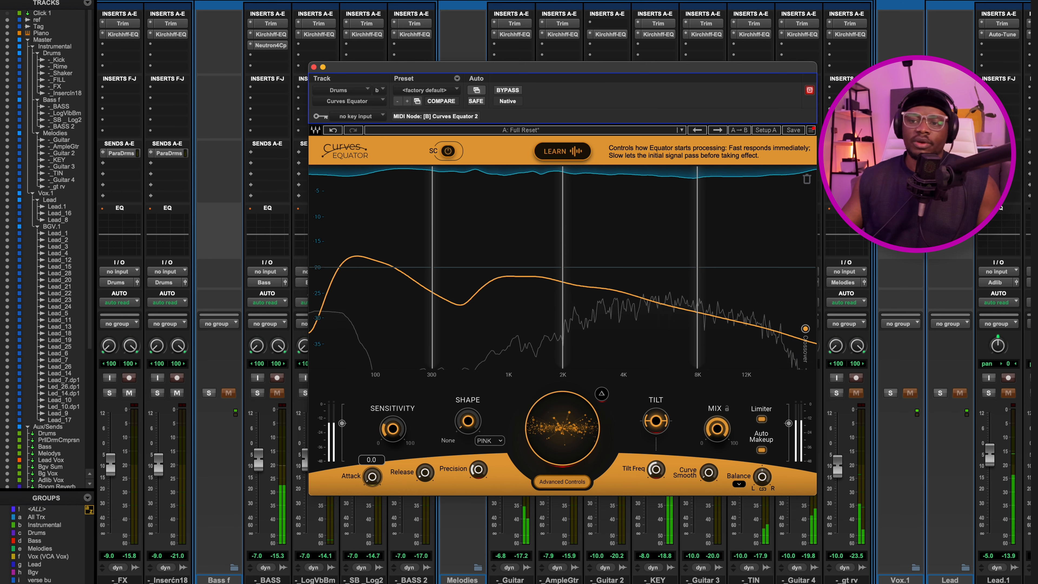
{"action": "key", "text": "space"}
Try an Attack of 28.0, turn it back down and resume playback.
{"action": "left_click_drag", "start_coordinate": [373, 477], "coordinate": [375, 474]}
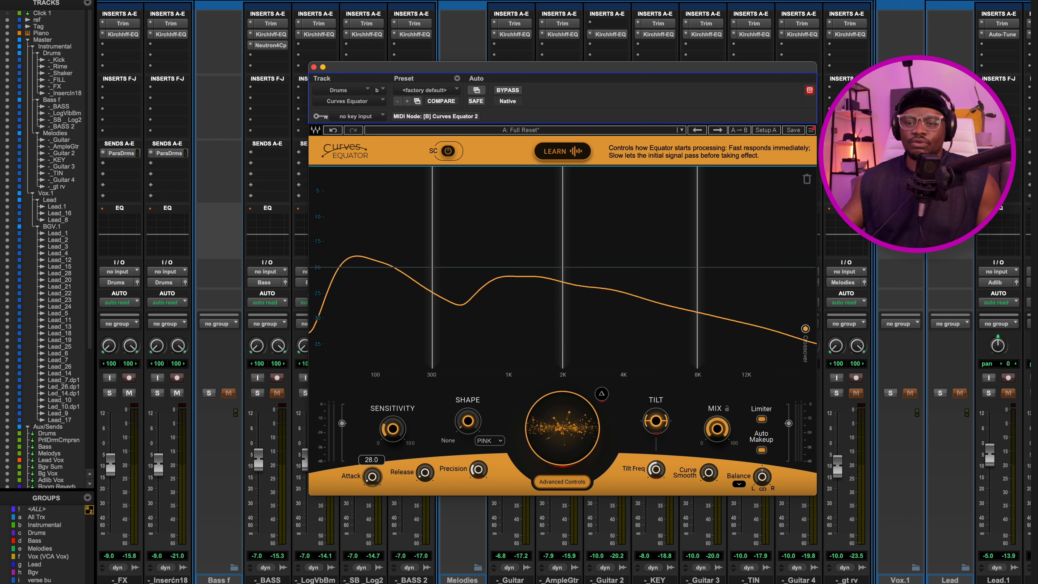
{"action": "left_click_drag", "start_coordinate": [372, 477], "coordinate": [372, 478]}
{"action": "key", "text": "space"}
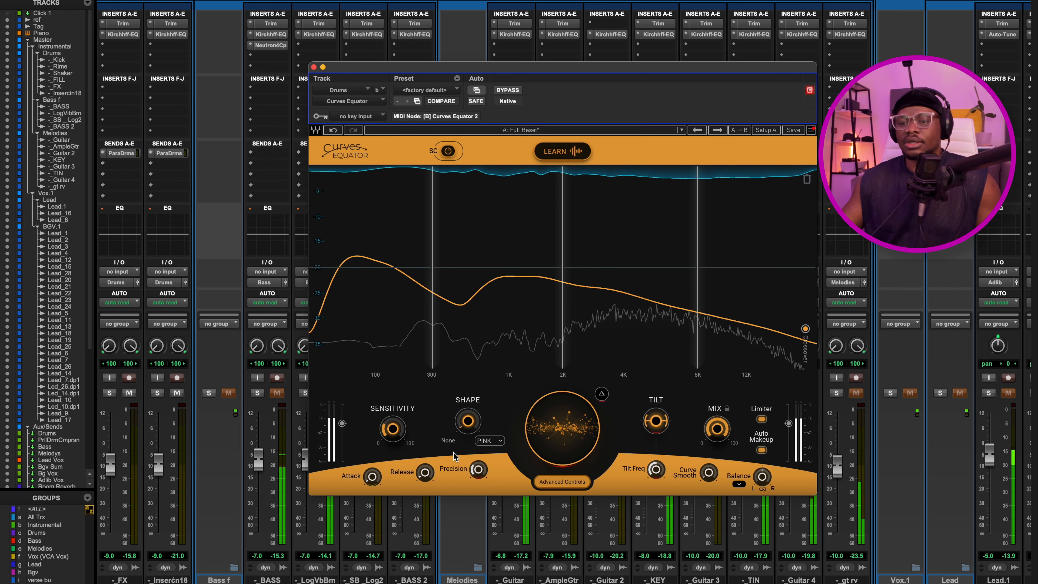
Compare Precision settings during playback, bringing the value down to about 23.
{"action": "mouse_move", "coordinate": [426, 474]}
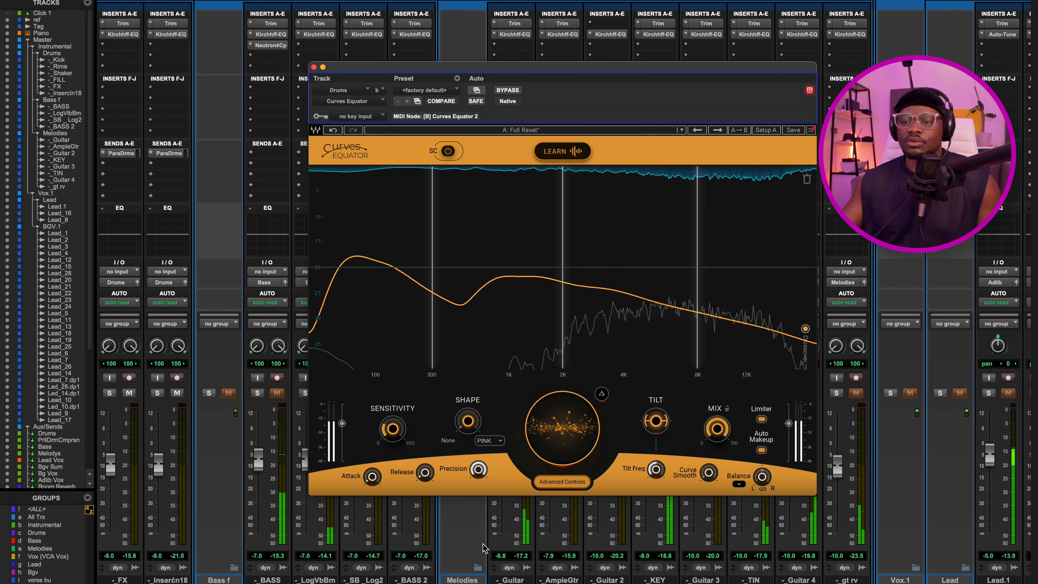
{"action": "mouse_move", "coordinate": [479, 470]}
{"action": "left_click_drag", "start_coordinate": [482, 468], "coordinate": [481, 469]}
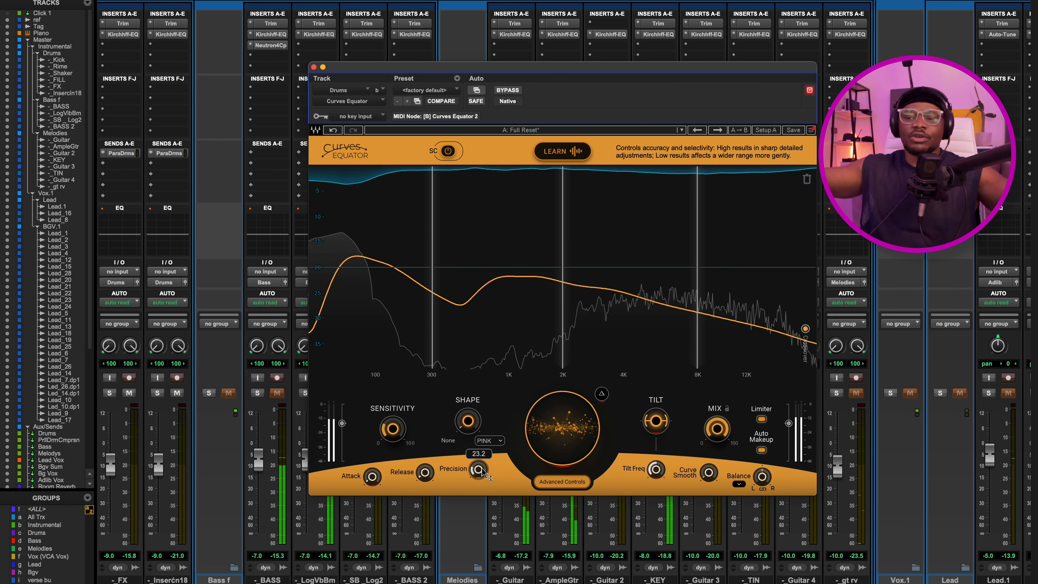
{"action": "mouse_move", "coordinate": [482, 472]}
{"action": "left_mouse_down"}
{"action": "mouse_move", "coordinate": [482, 462]}
{"action": "mouse_move", "coordinate": [481, 476]}
{"action": "left_mouse_up"}
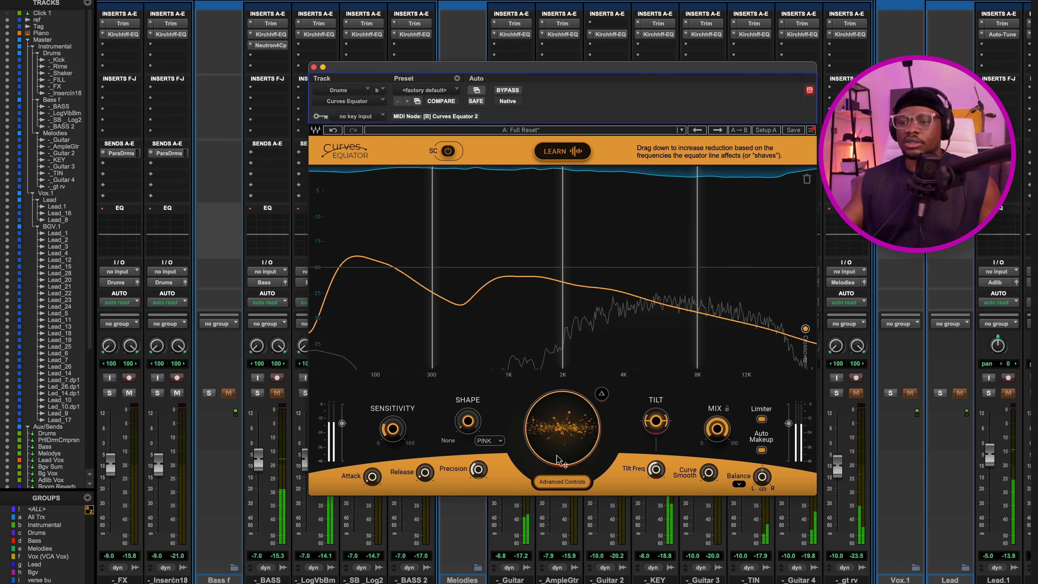
Tilt the threshold curve toward the highs during playback, then reset the Tilt.
{"action": "left_click_drag", "start_coordinate": [656, 420], "coordinate": [656, 408]}
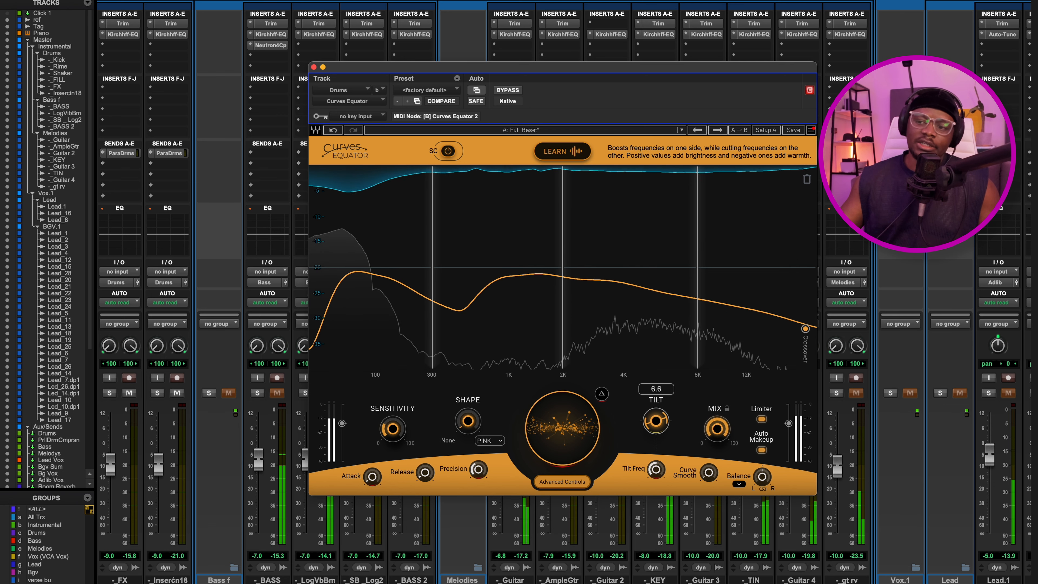
{"action": "double_click", "coordinate": [656, 420]}
{"action": "key", "text": "space"}
Set the Tilt Freq to 1564 and fine-tune the Tilt amount during playback.
{"action": "mouse_move", "coordinate": [655, 471]}
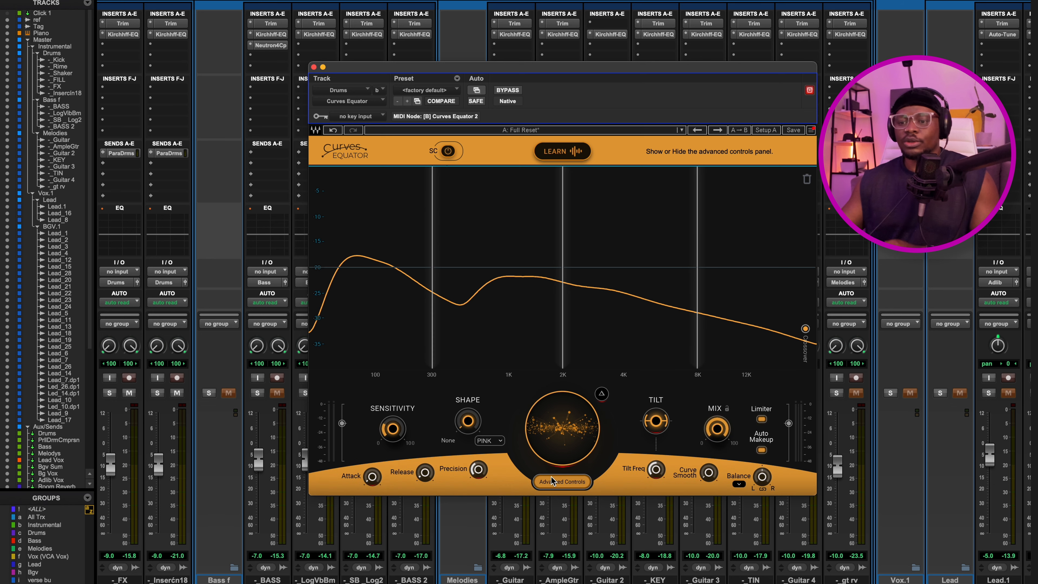
{"action": "left_click_drag", "start_coordinate": [654, 475], "coordinate": [654, 463]}
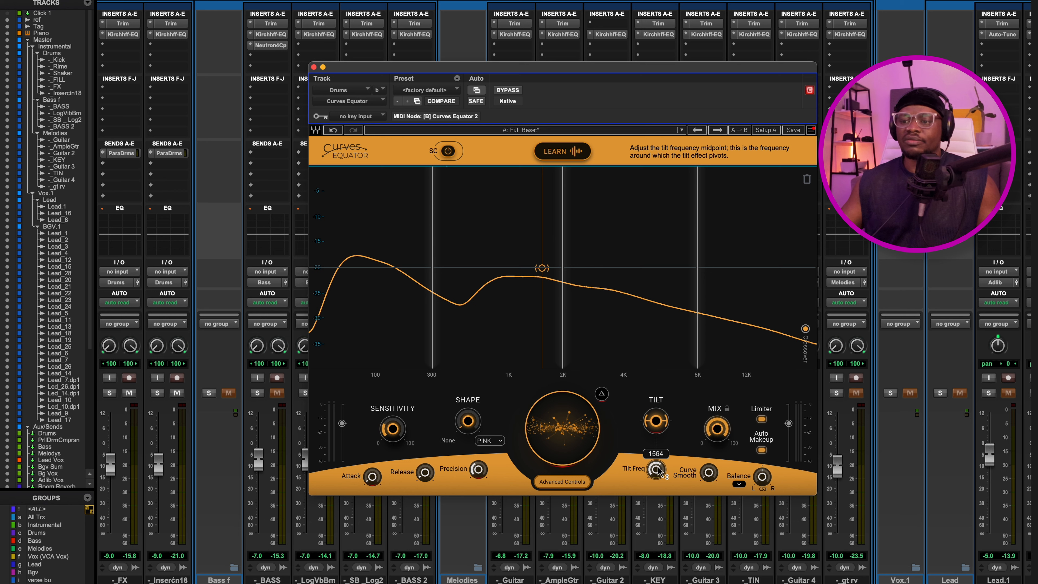
{"action": "key", "text": "space"}
{"action": "mouse_move", "coordinate": [656, 423]}
{"action": "left_mouse_down"}
{"action": "mouse_move", "coordinate": [656, 411]}
{"action": "mouse_move", "coordinate": [656, 423]}
{"action": "left_mouse_up"}
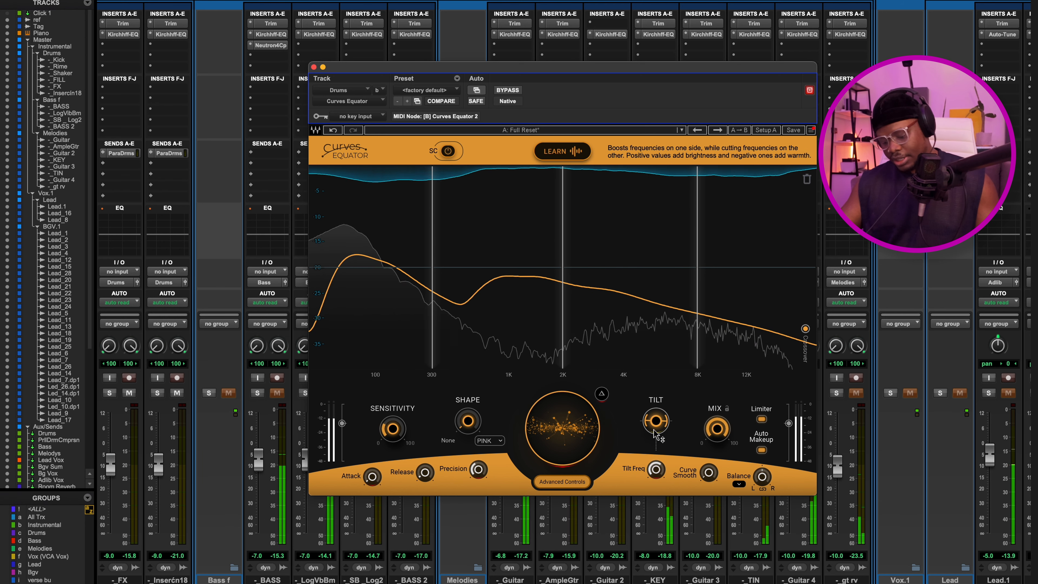
Stop the session playback and point out the Tilt and Tilt Freq controls.
{"action": "key", "text": "space"}
{"action": "left_click", "coordinate": [656, 422], "text": "alt"}
{"action": "left_click", "coordinate": [656, 470], "text": "alt"}
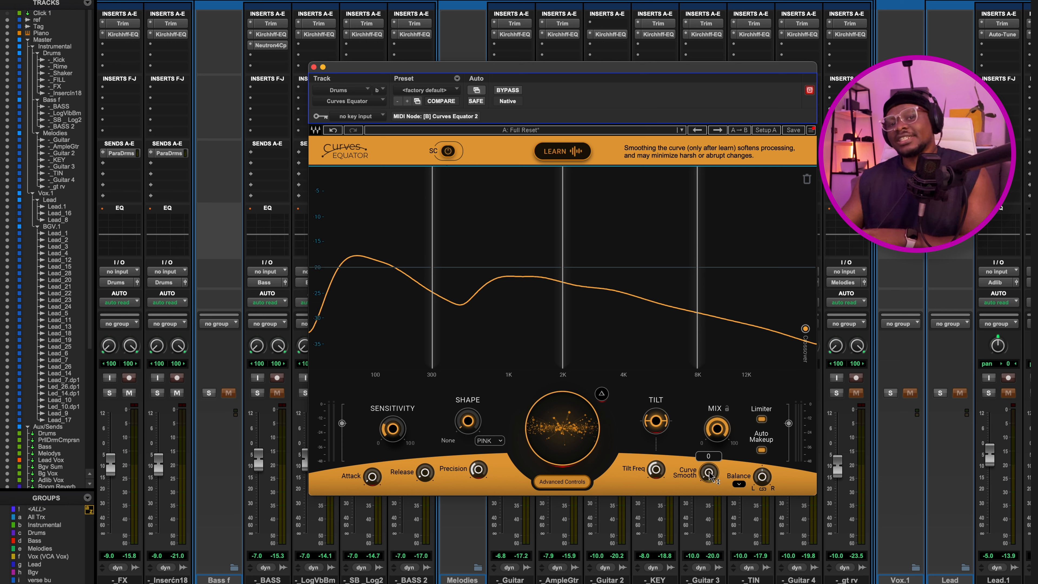
Try the M/S stereo processing mode for Balance and return it to Linked.
{"action": "mouse_move", "coordinate": [763, 483]}
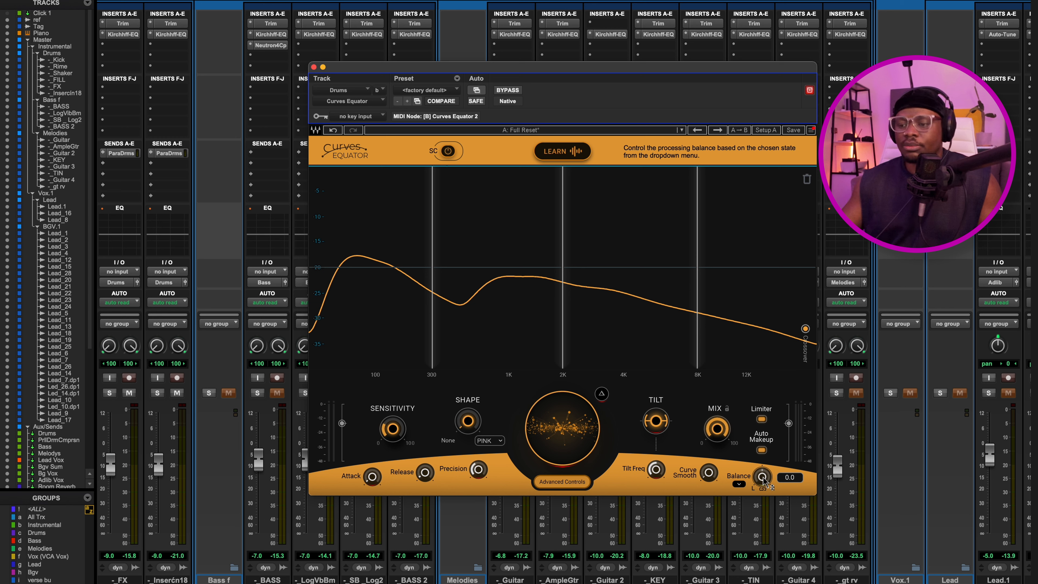
{"action": "left_click", "coordinate": [739, 485]}
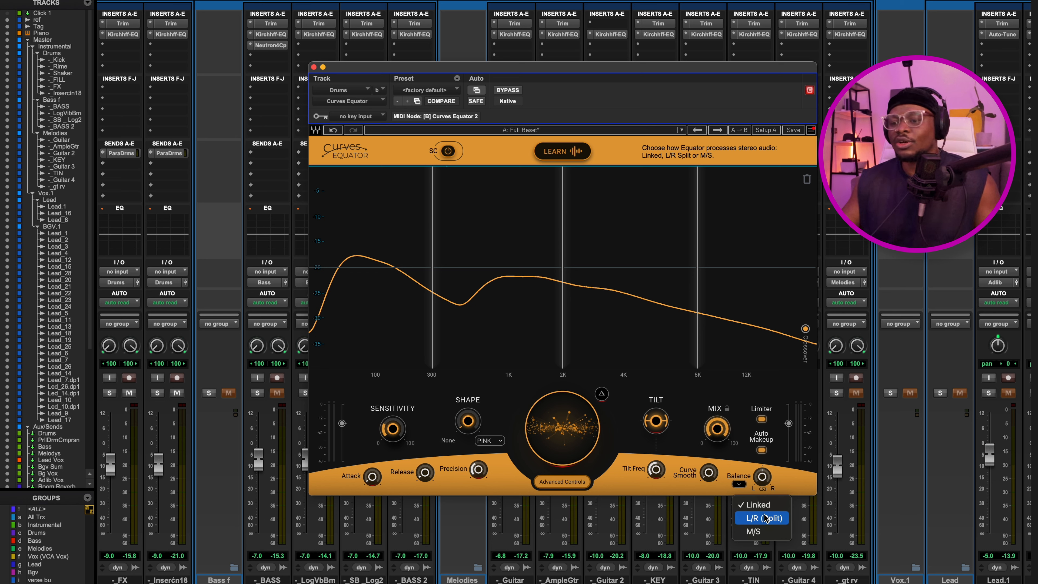
{"action": "left_click", "coordinate": [759, 532]}
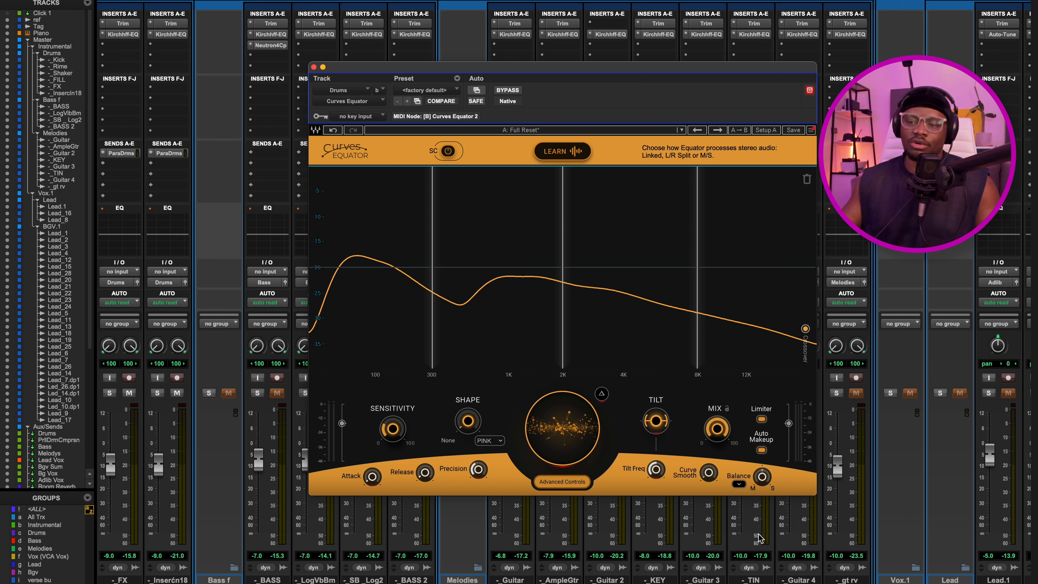
{"action": "left_click", "coordinate": [741, 485]}
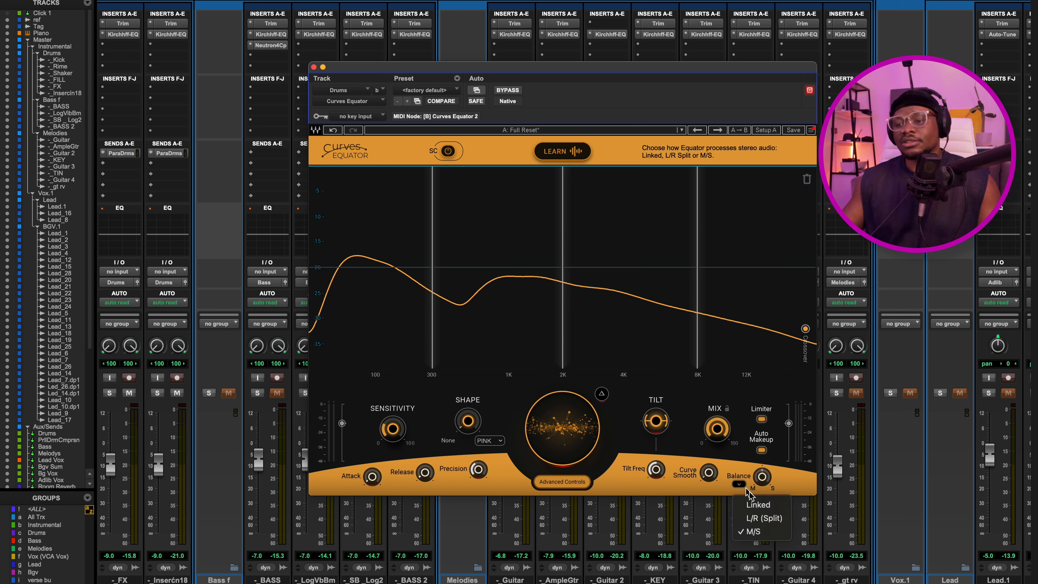
{"action": "left_click", "coordinate": [756, 500]}
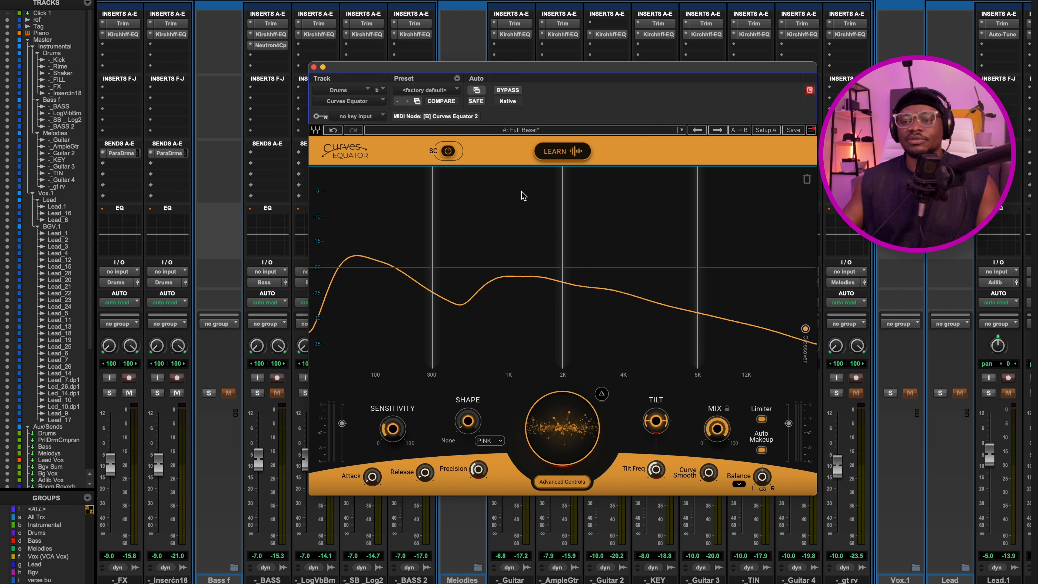